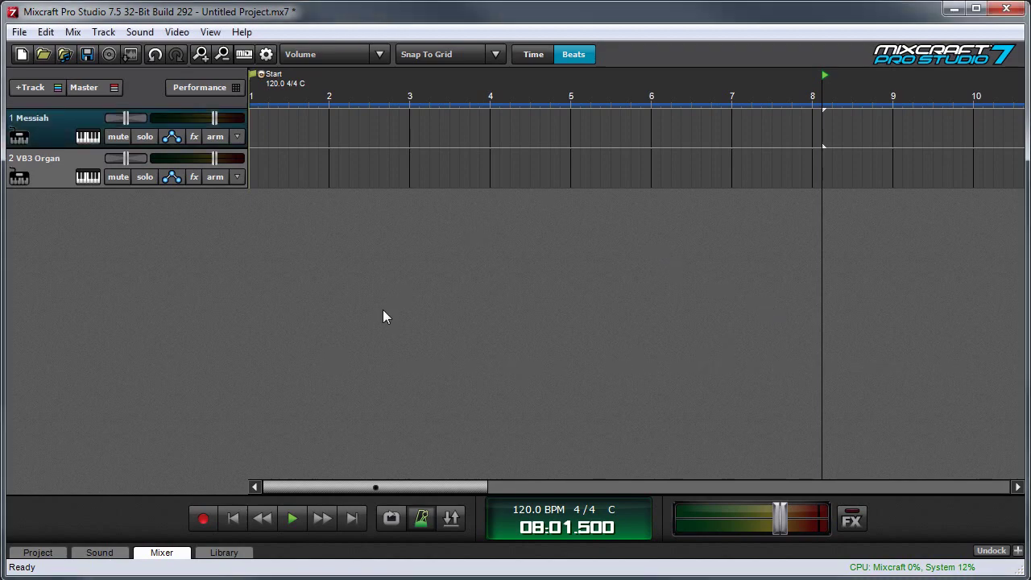
# Step: Open Messiah's MIDI Map dialog and let clicking VST controls select parameters during MIDI Learn
pyautogui.click(90, 136)
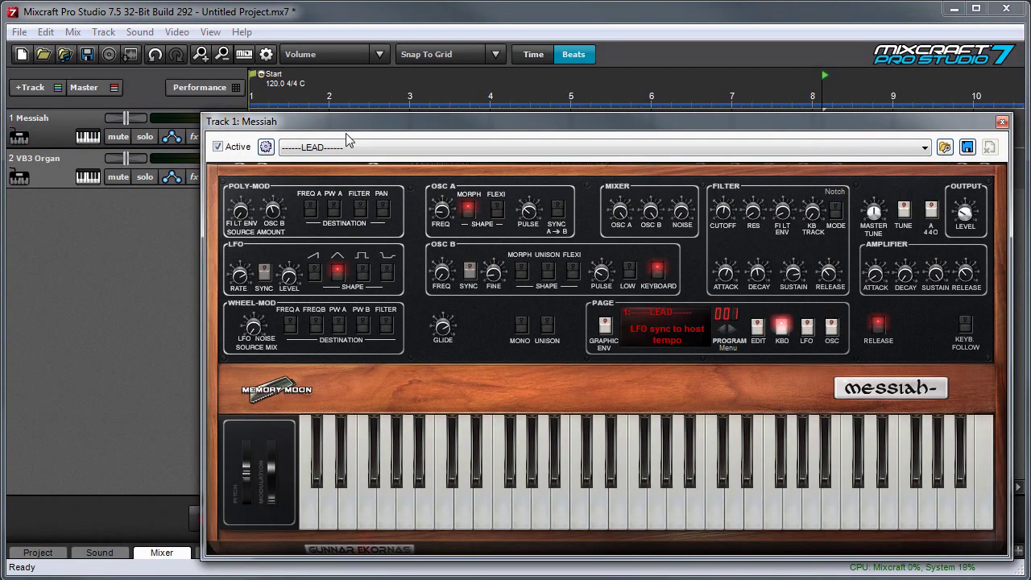
pyautogui.click(266, 148)
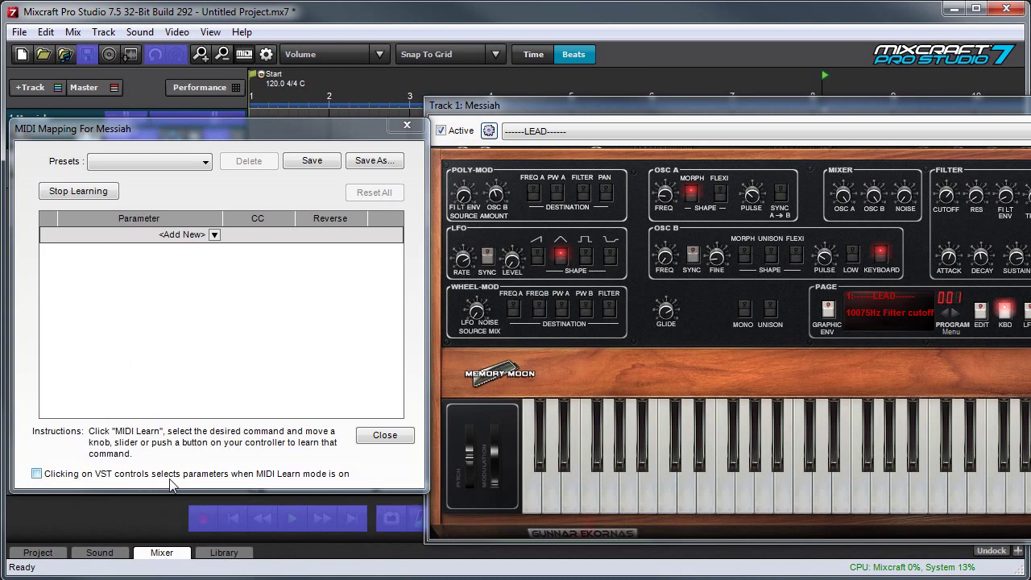
pyautogui.click(37, 475)
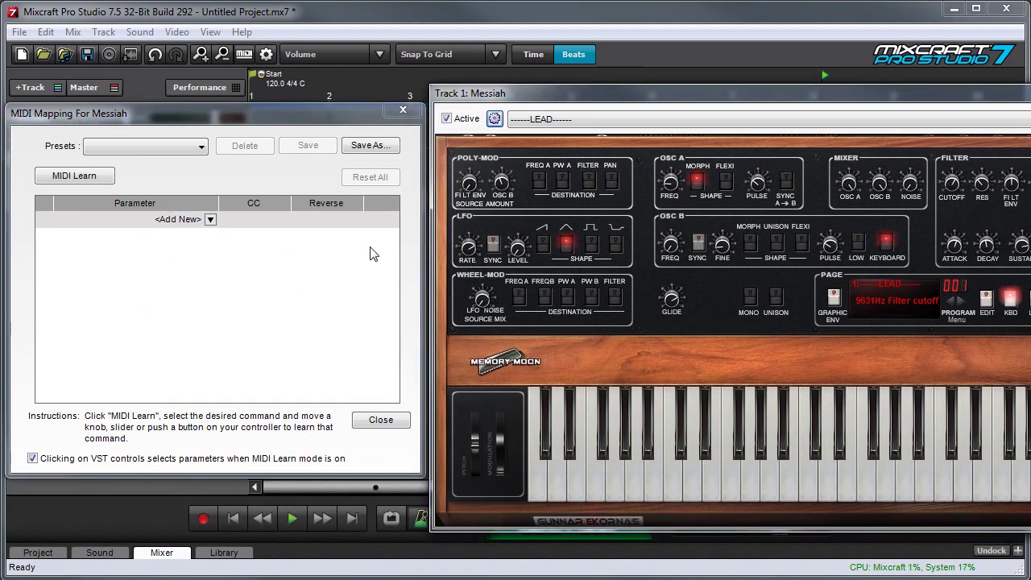
# Step: MIDI-learn Messiah's Cutoff to CC 20 and Resonance to CC 21, close the mapping, and move the synth window left
pyautogui.click(92, 178)
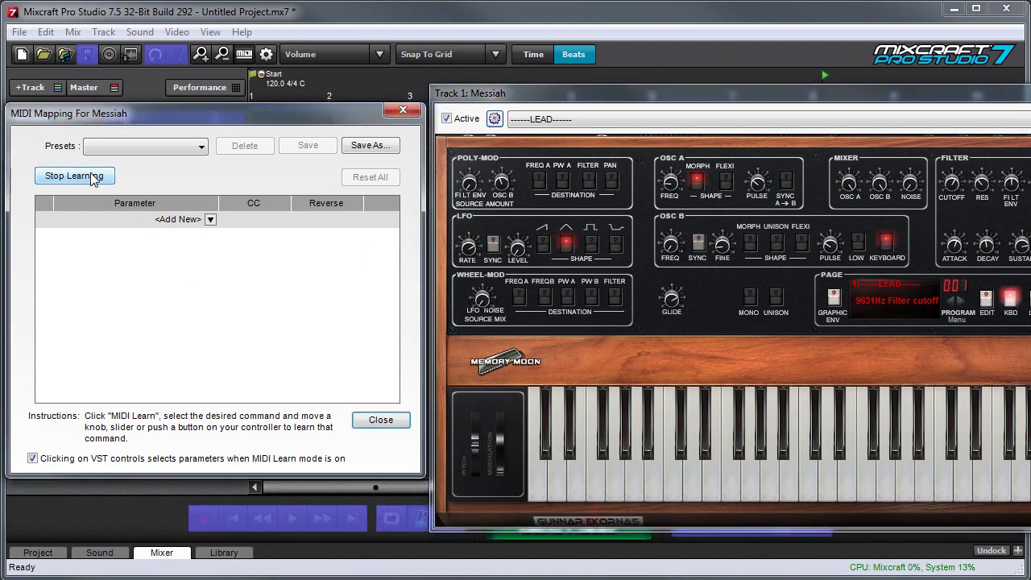
pyautogui.click(953, 184)
pyautogui.moveTo(952, 184); pyautogui.dragTo(952, 180)
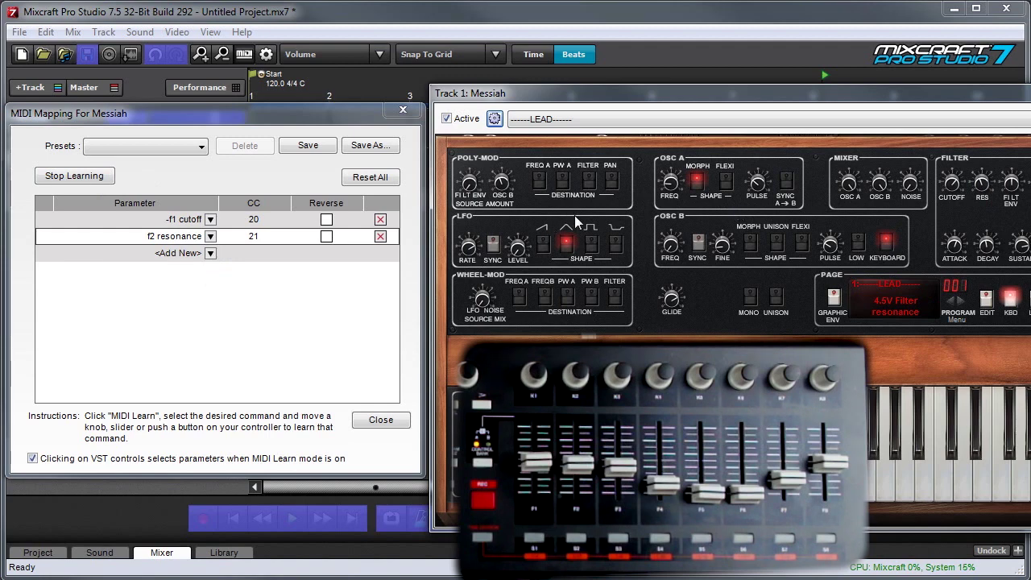
pyautogui.click(48, 177)
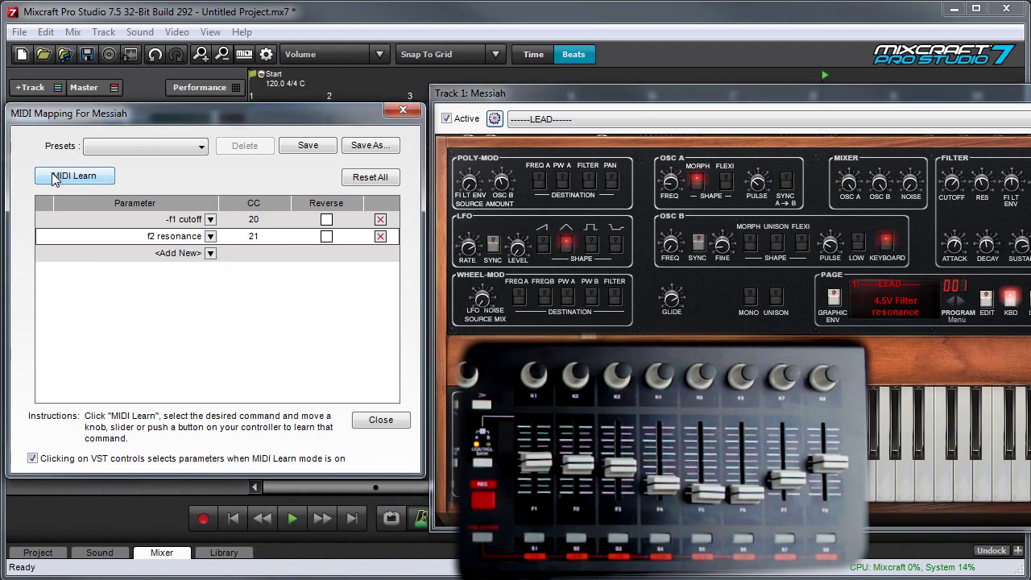
pyautogui.click(403, 111)
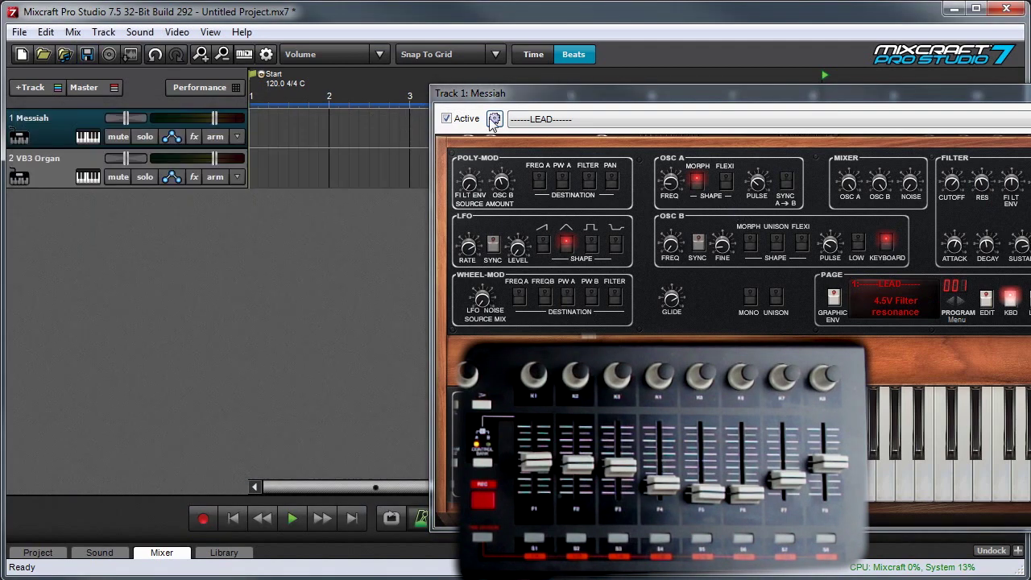
pyautogui.moveTo(596, 104); pyautogui.dragTo(292, 104)
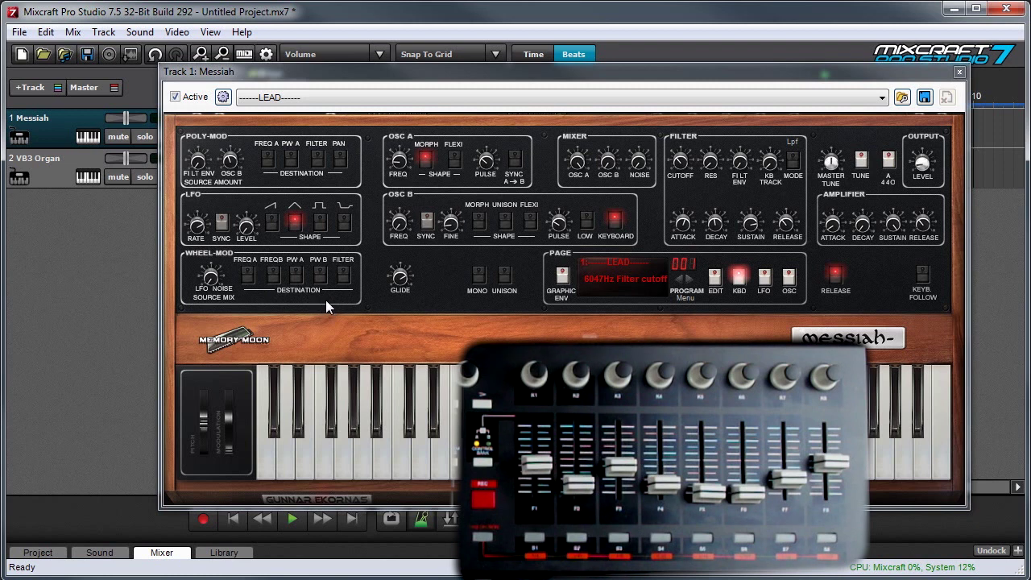
# Step: Switch the Wheel-Mod FREQ A routing on and then back off
pyautogui.click(248, 277)
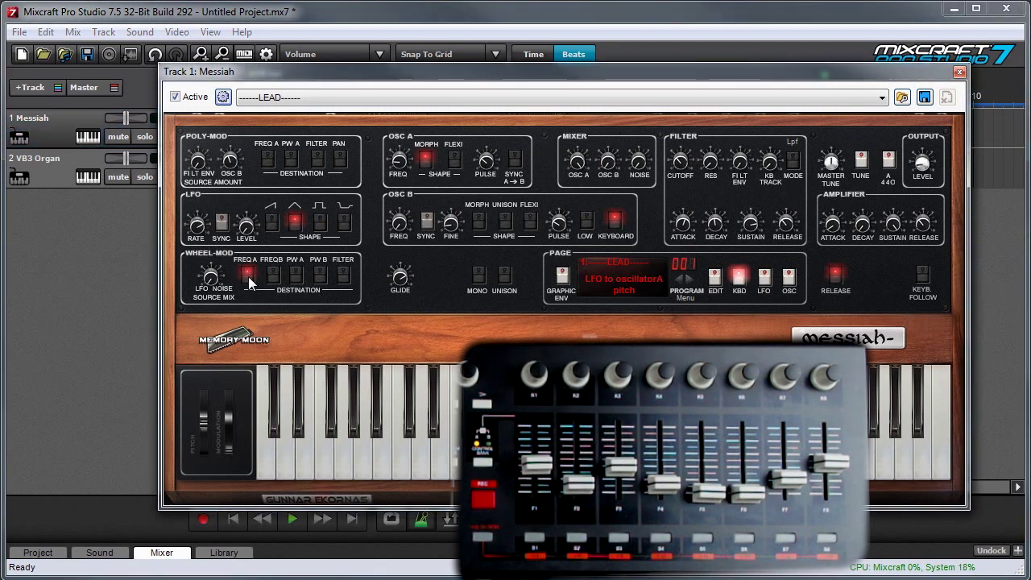
pyautogui.click(248, 277)
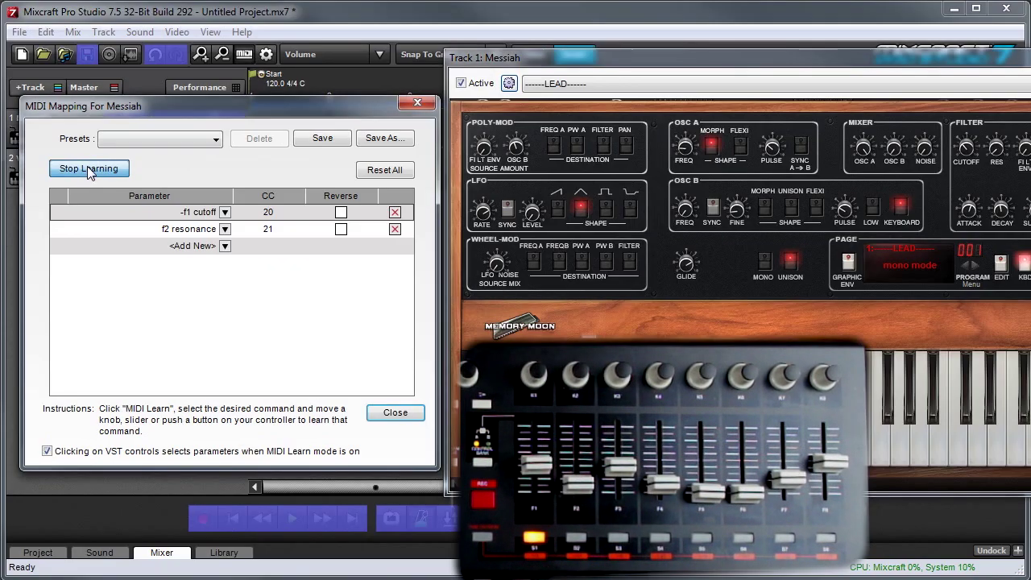
# Step: Learn the Wheel-Mod FREQ A, FREQ B and PW A destinations onto controller buttons, then stop learning
pyautogui.click(79, 172)
pyautogui.click(534, 269)
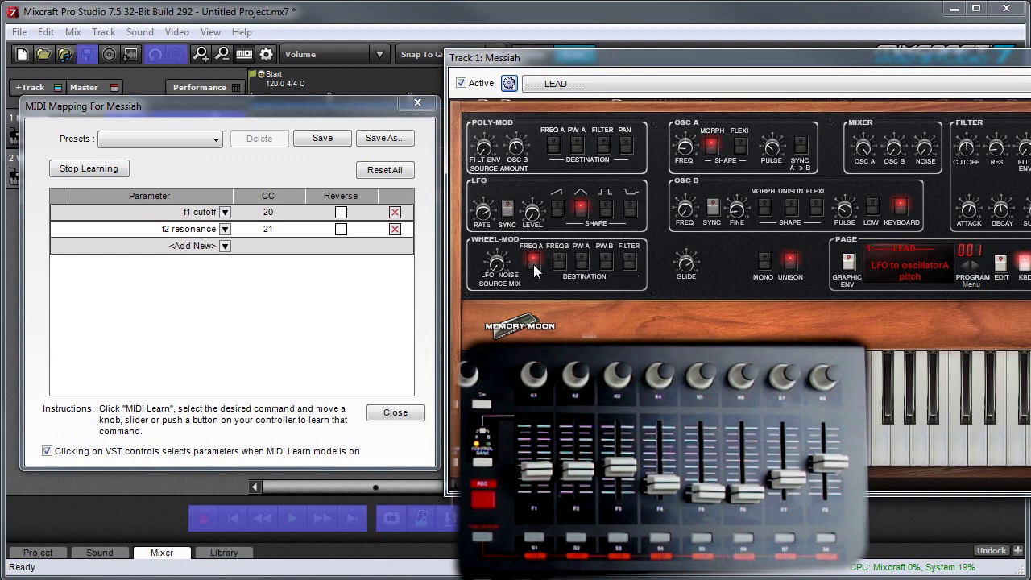
pyautogui.click(535, 269)
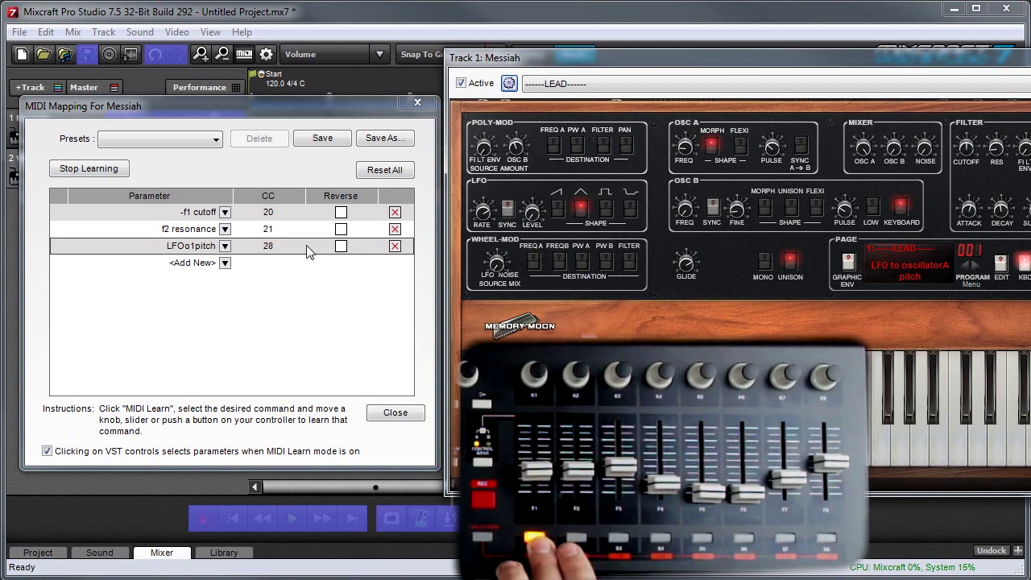
pyautogui.click(557, 260)
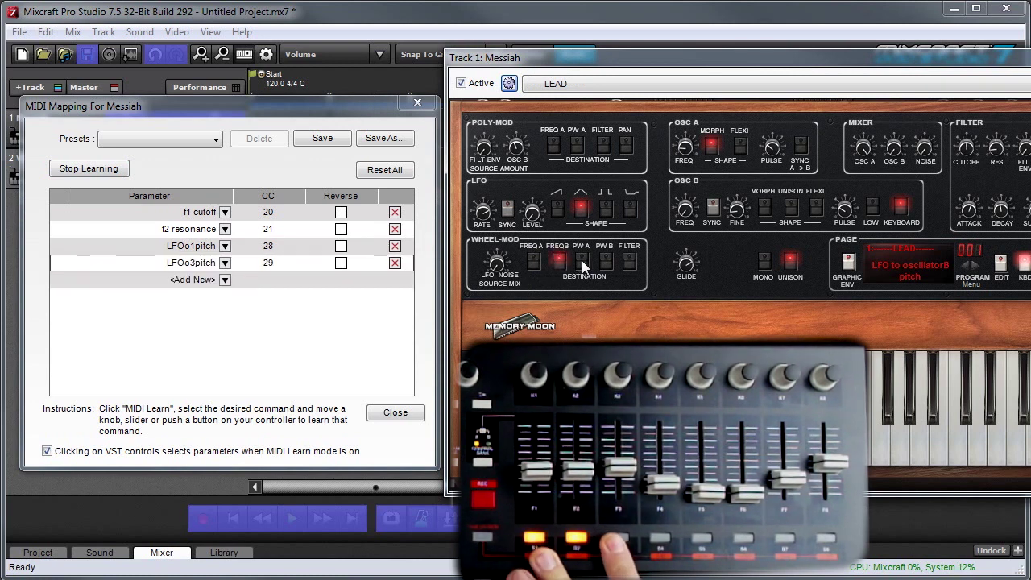
pyautogui.click(582, 261)
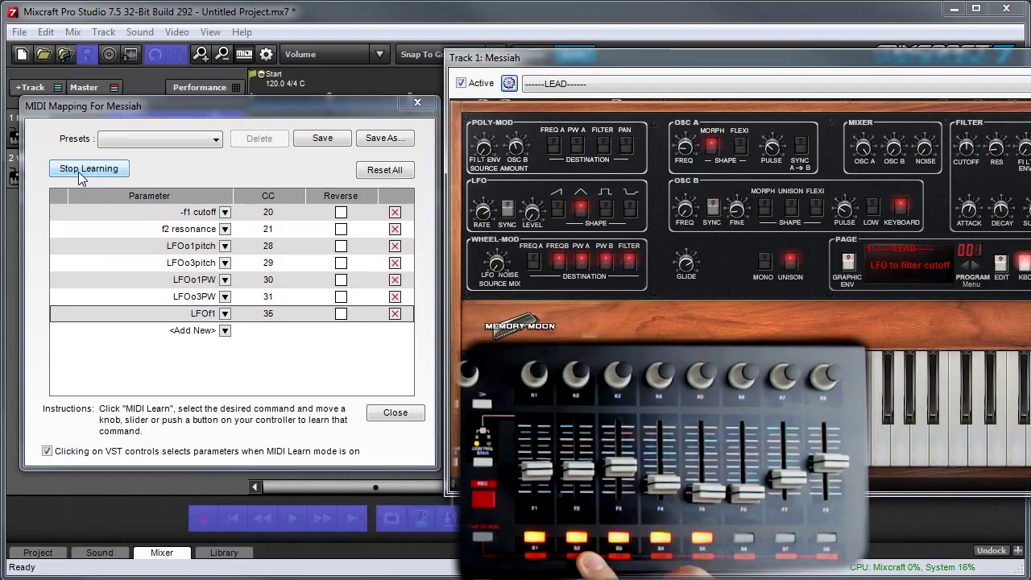
pyautogui.click(78, 172)
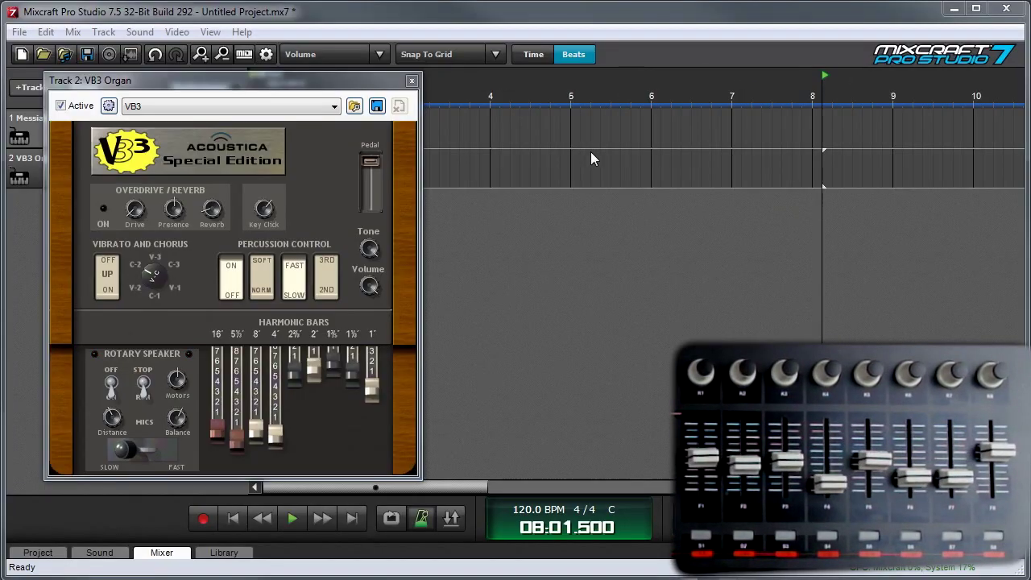
# Step: Open the VB3 Organ's MIDI Map dialog
pyautogui.click(109, 106)
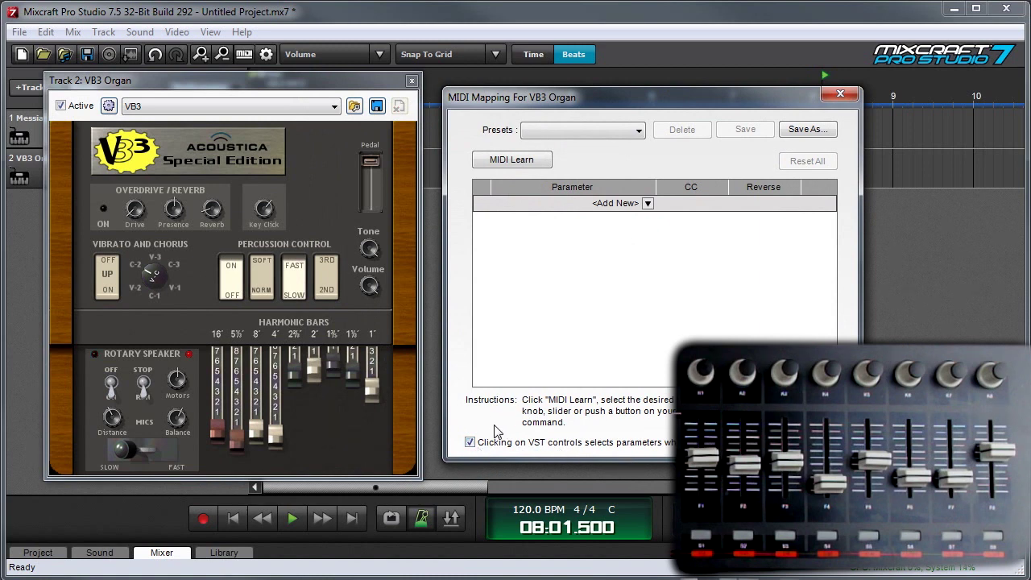
# Step: MIDI-learn the VB3 upper drawbars (16', 5⅓', 8', 4', 2⅔' through 1') to hardware faders
pyautogui.click(523, 160)
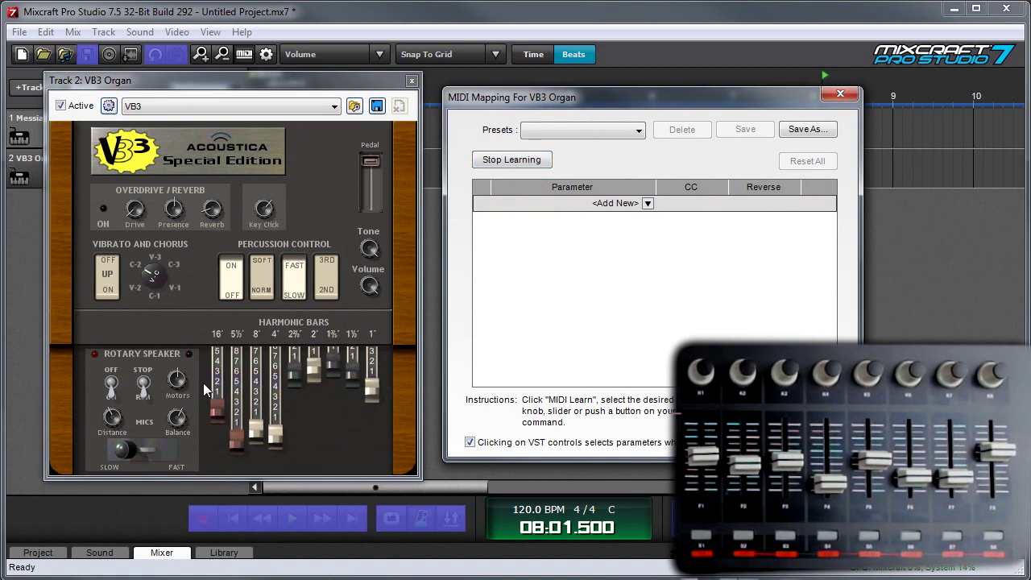
pyautogui.moveTo(216, 408); pyautogui.dragTo(216, 426)
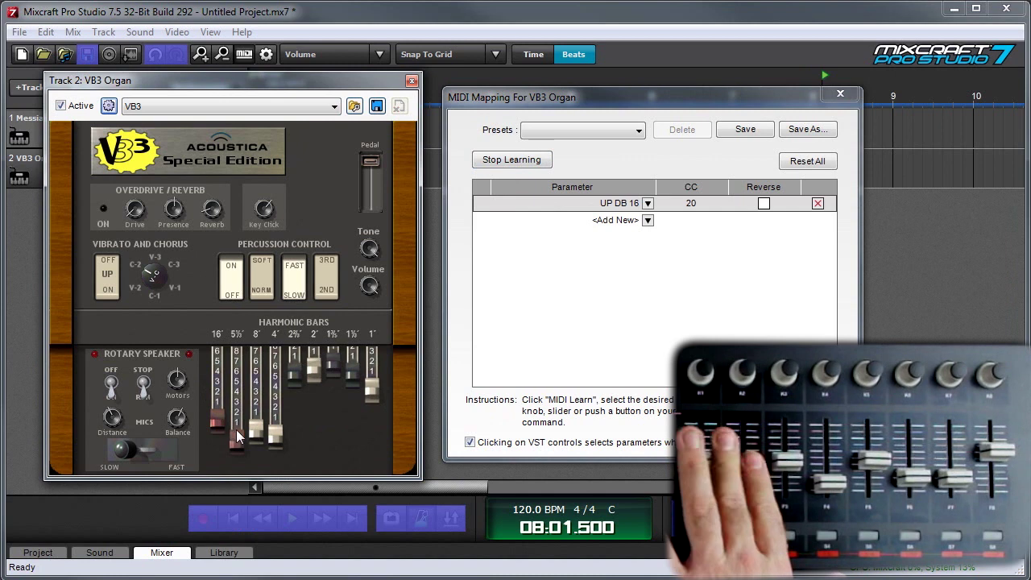
pyautogui.click(236, 427)
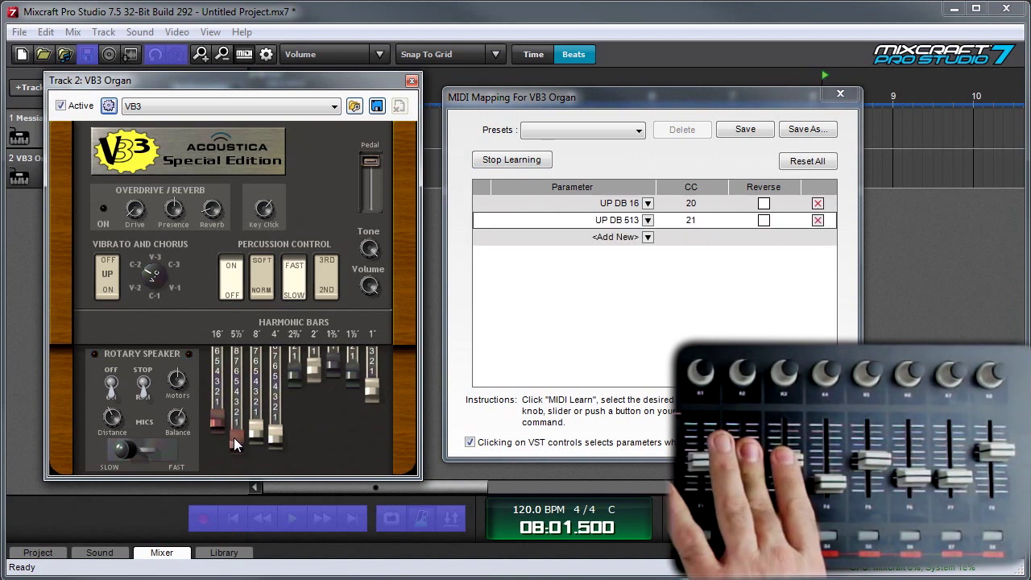
pyautogui.moveTo(257, 430); pyautogui.dragTo(259, 414)
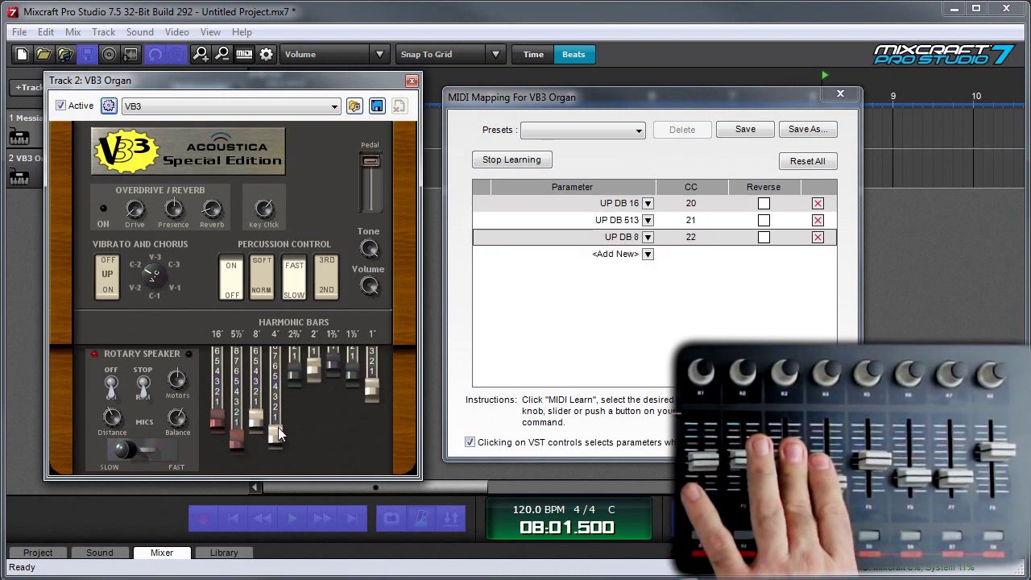
pyautogui.click(280, 421)
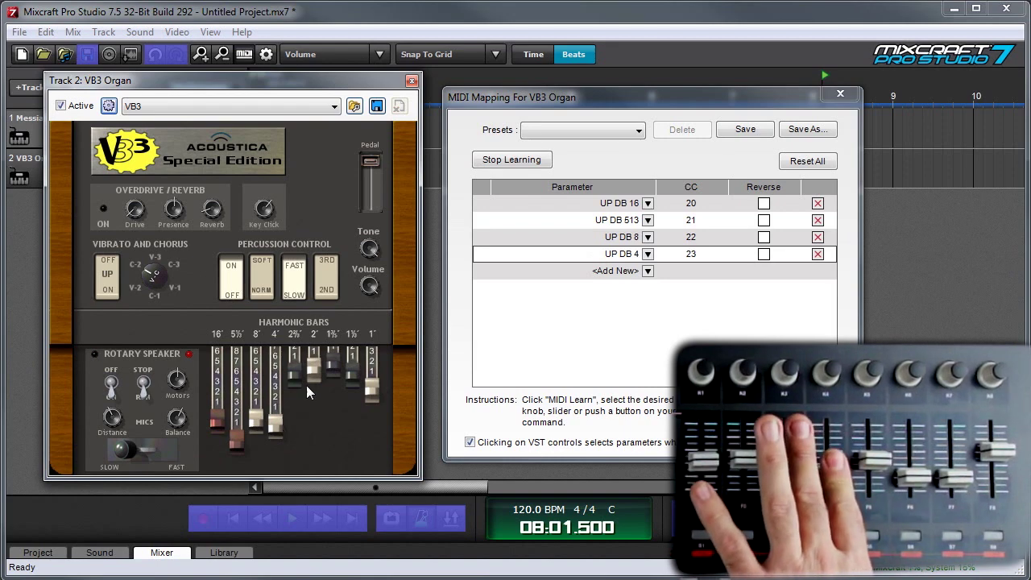
pyautogui.moveTo(295, 377); pyautogui.dragTo(295, 392)
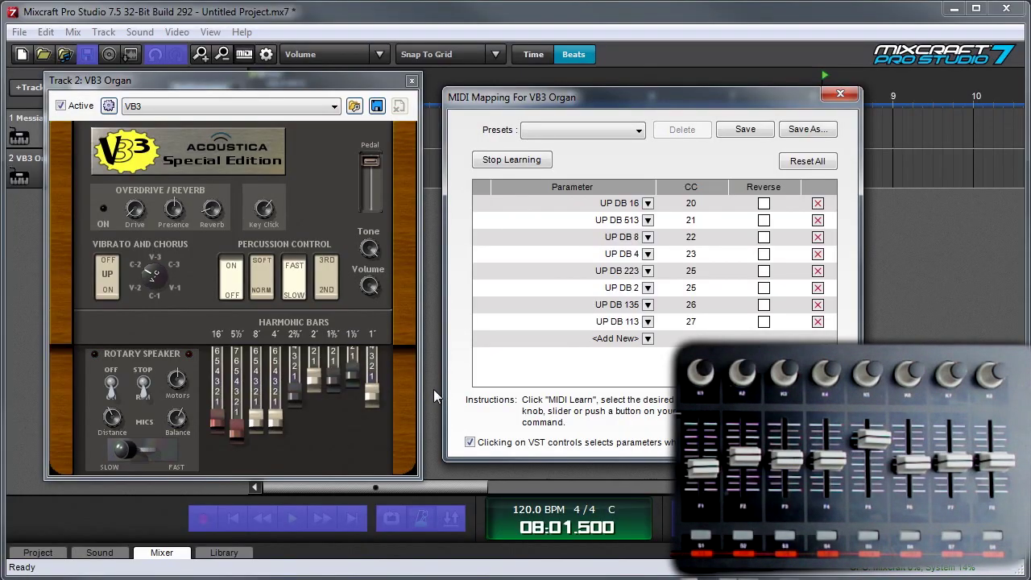
pyautogui.click(370, 398)
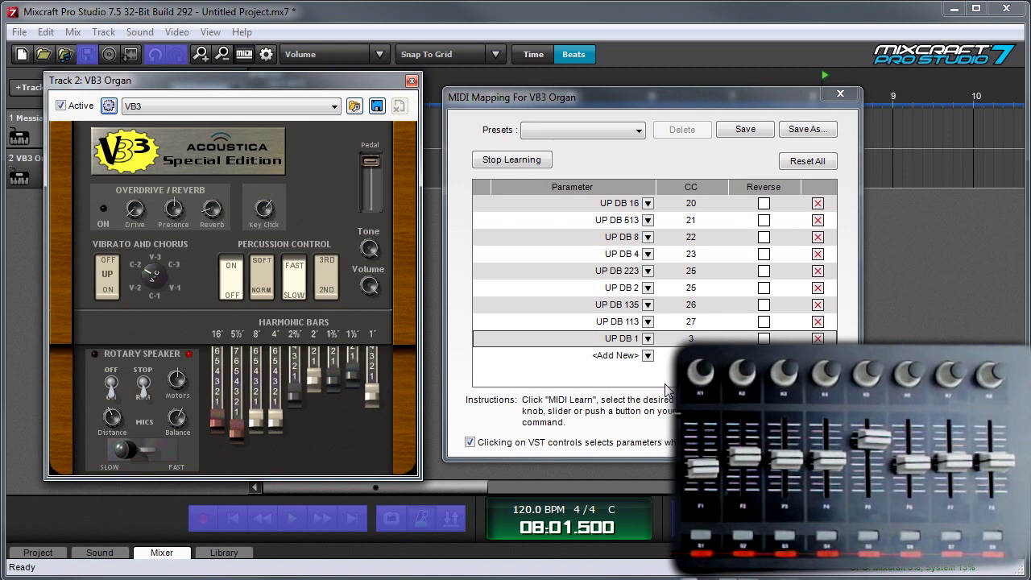
# Step: Stop learning, then test Reverse on UP DB 16, 5⅓, 8 and 4 and clear it
pyautogui.click(520, 160)
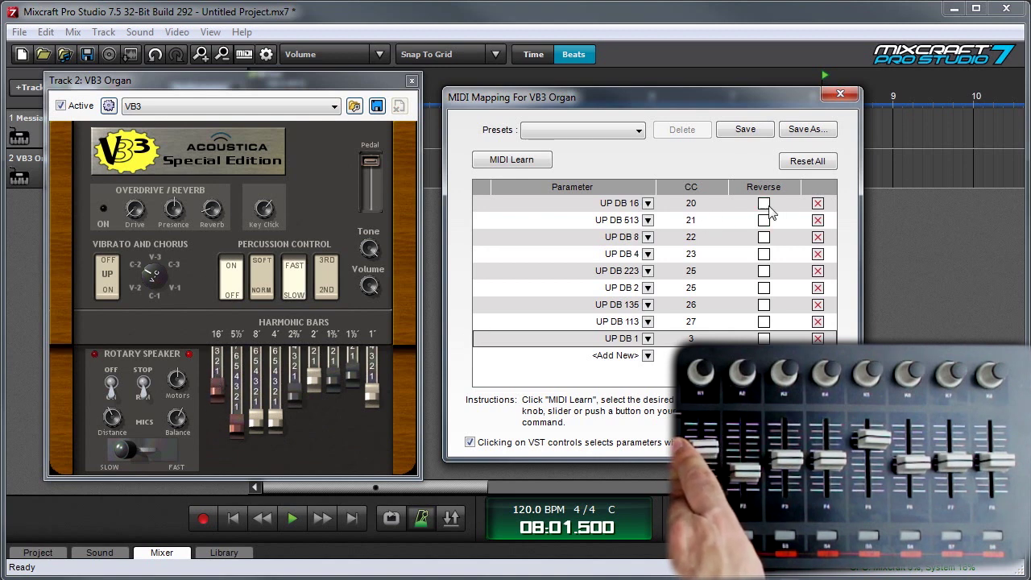
pyautogui.click(764, 203)
pyautogui.click(763, 220)
pyautogui.click(763, 237)
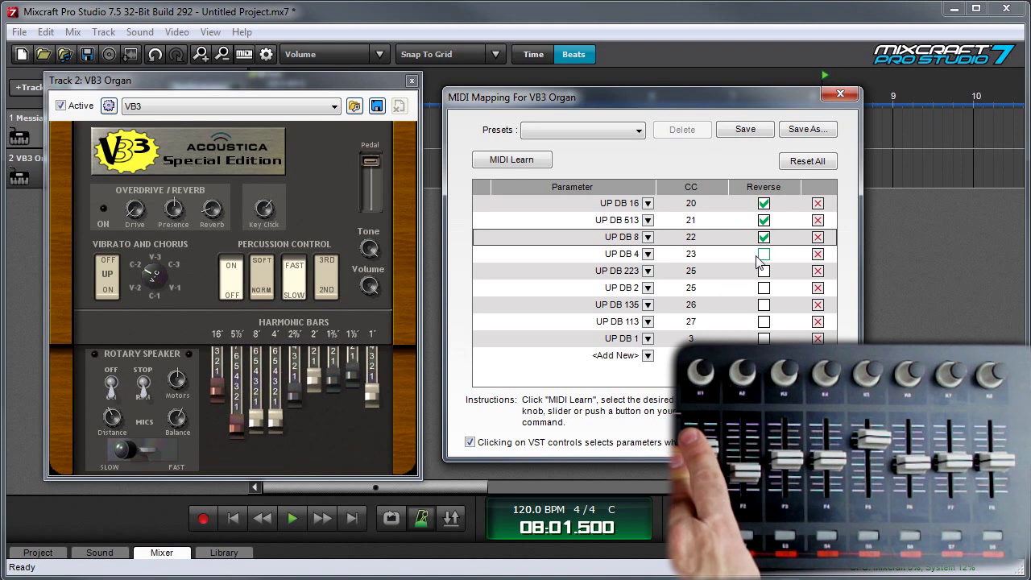
pyautogui.click(763, 253)
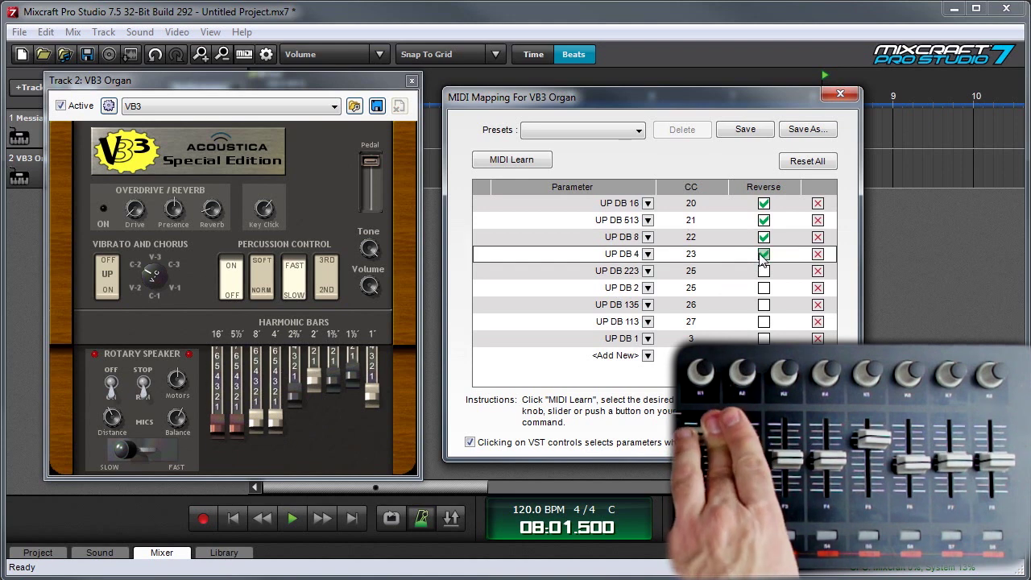
pyautogui.click(763, 254)
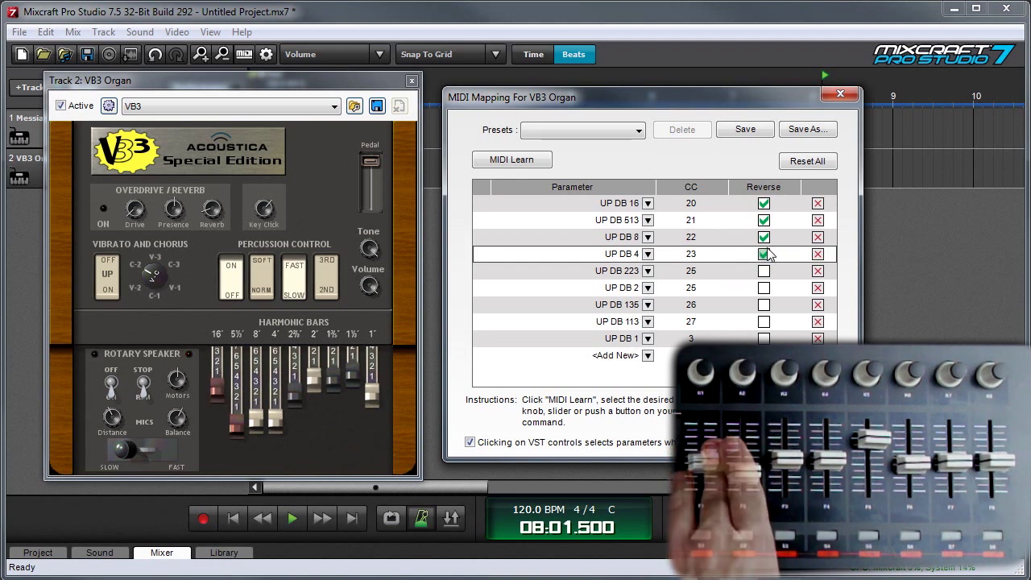
pyautogui.click(763, 236)
pyautogui.click(763, 220)
pyautogui.click(763, 203)
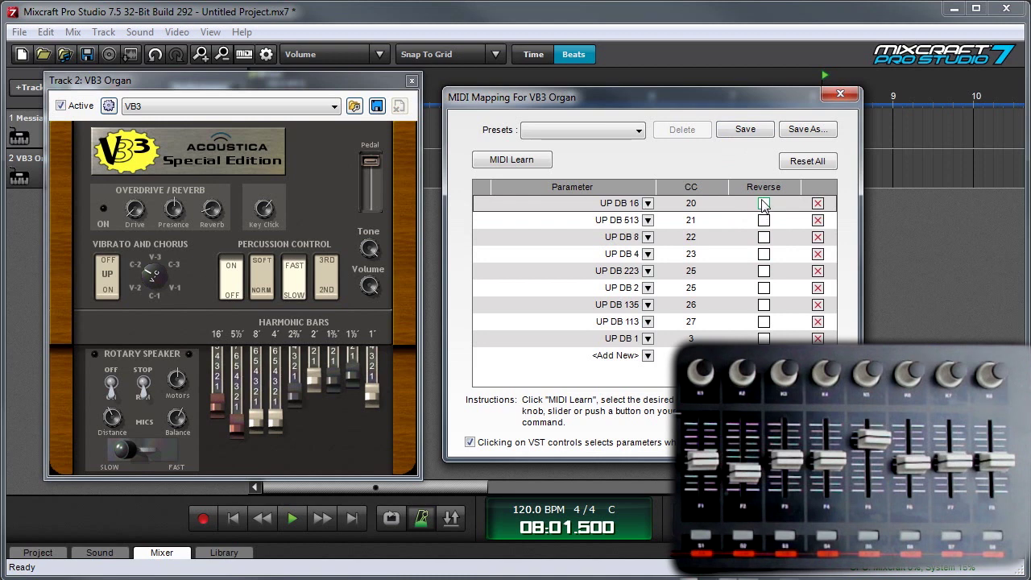
# Step: Toggle those four Reverse boxes again, leave every drawbar unreversed, and close the mapping dialog
pyautogui.click(763, 204)
pyautogui.click(766, 221)
pyautogui.click(763, 237)
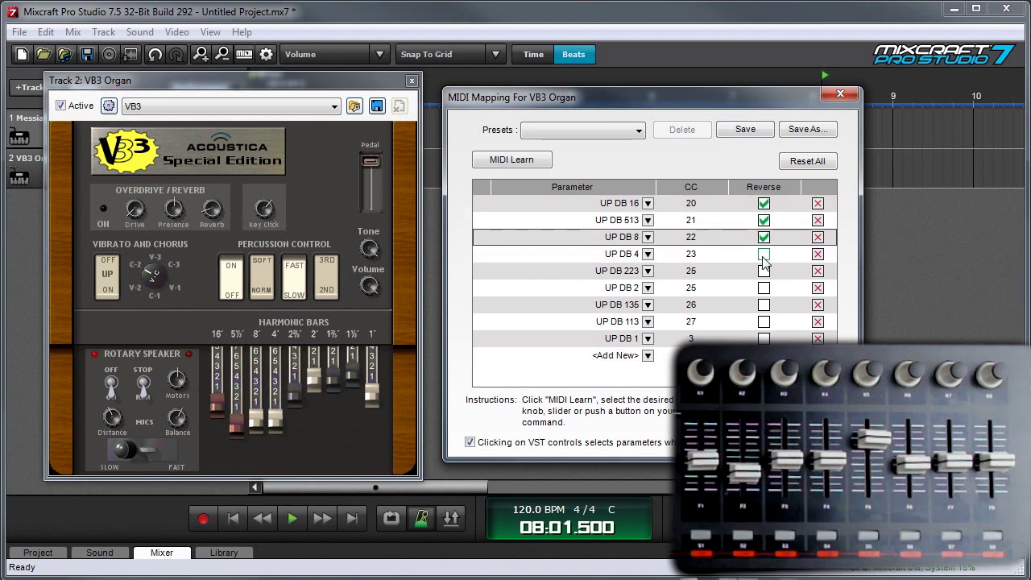
pyautogui.click(764, 254)
pyautogui.click(763, 237)
pyautogui.click(764, 220)
pyautogui.click(763, 204)
pyautogui.click(764, 204)
pyautogui.click(763, 254)
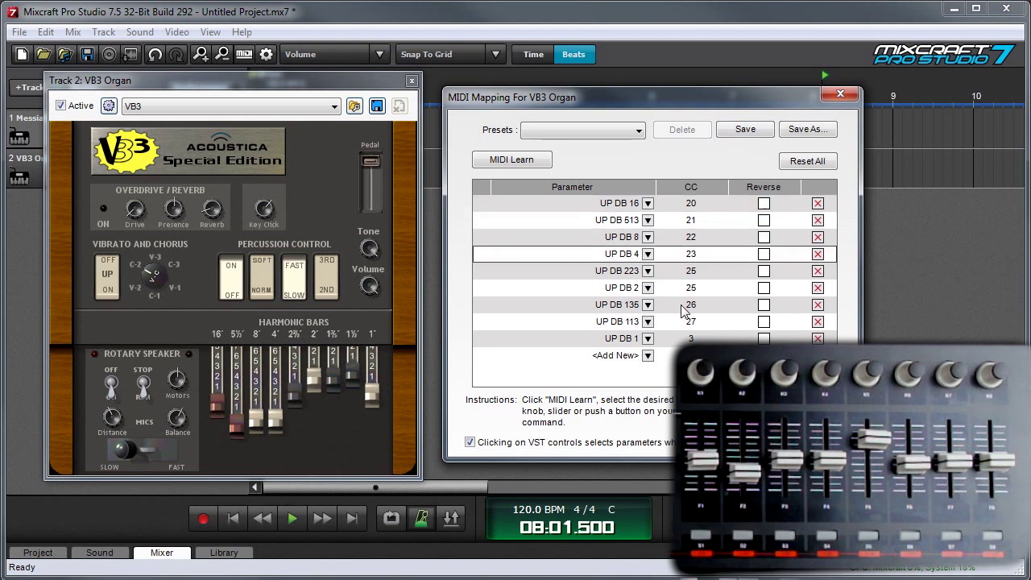
pyautogui.click(840, 95)
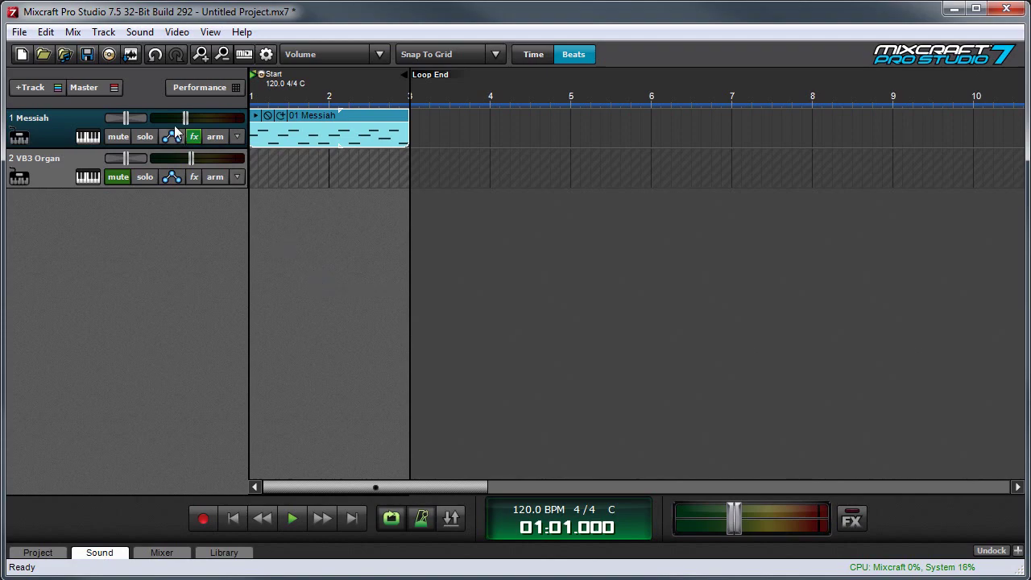
# Step: MIDI-learn the Classic Delay's Mix to CC 20 and Feedback to CC 21, then close the mapping
pyautogui.click(192, 137)
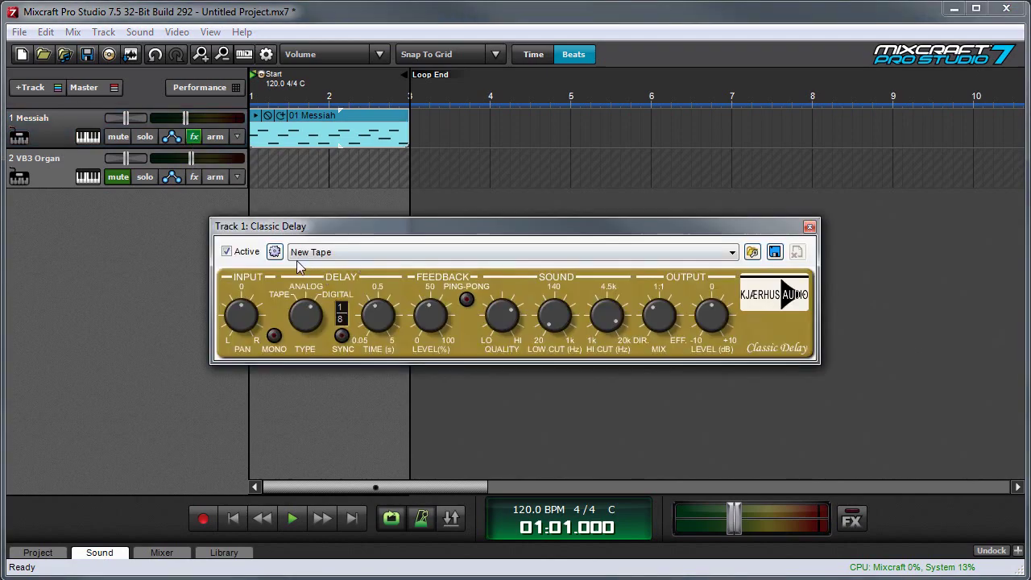
pyautogui.click(275, 252)
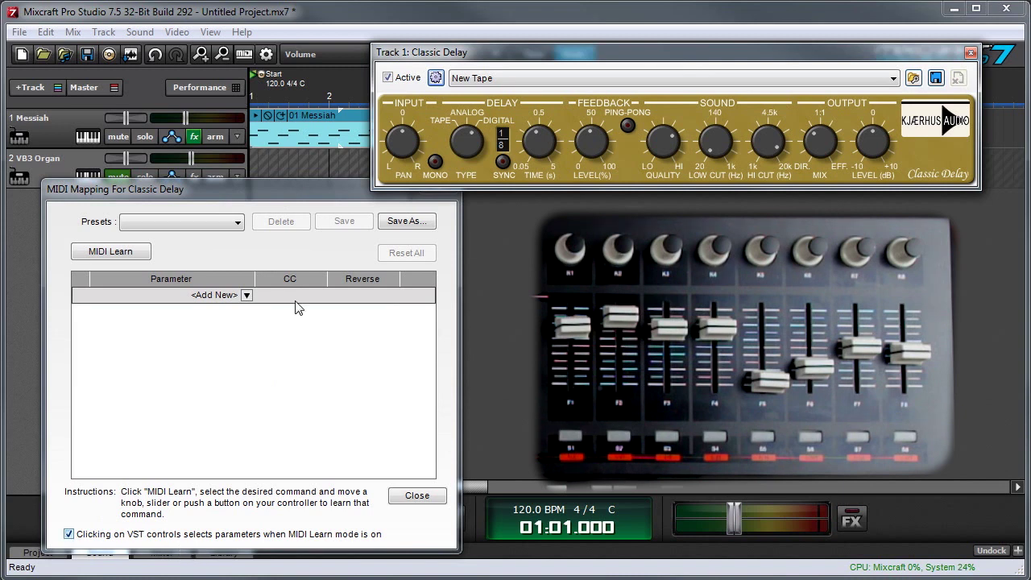
pyautogui.click(111, 251)
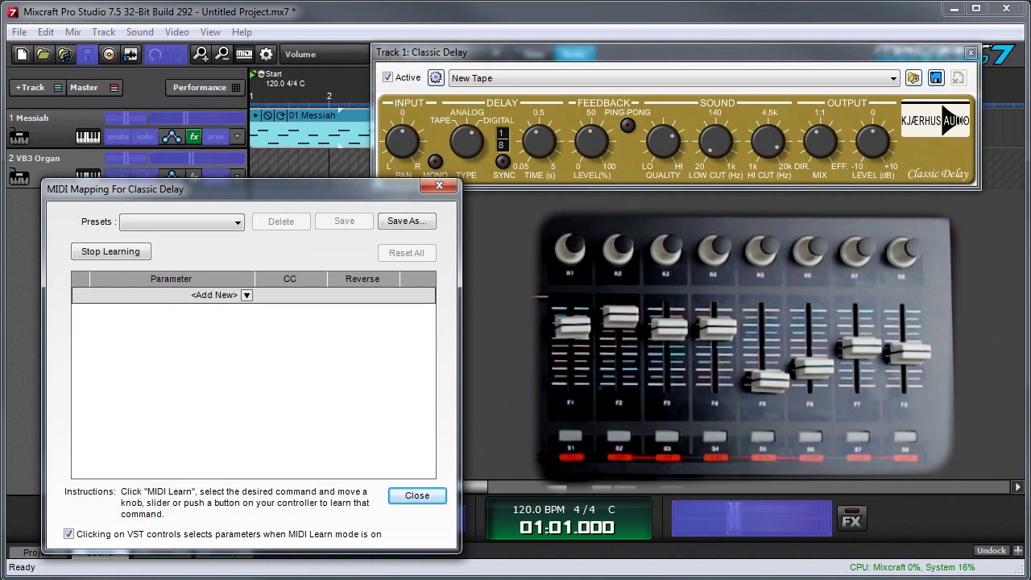
pyautogui.click(824, 148)
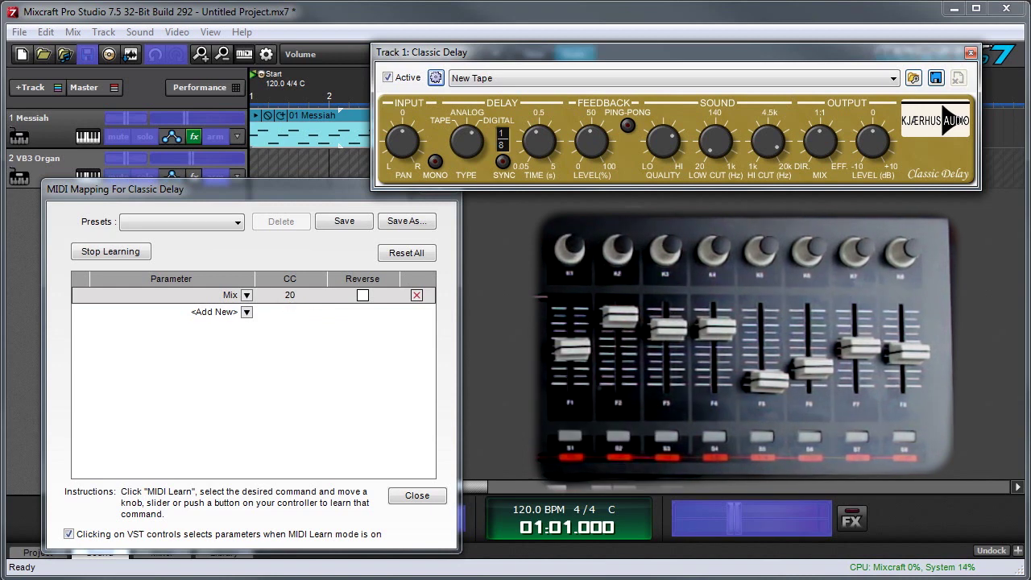
pyautogui.click(599, 145)
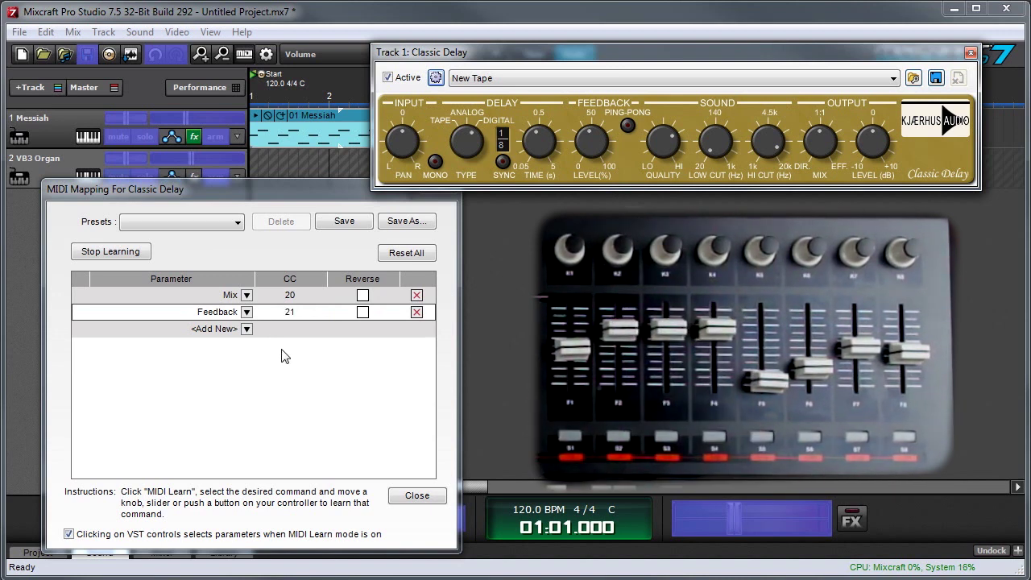
pyautogui.click(110, 251)
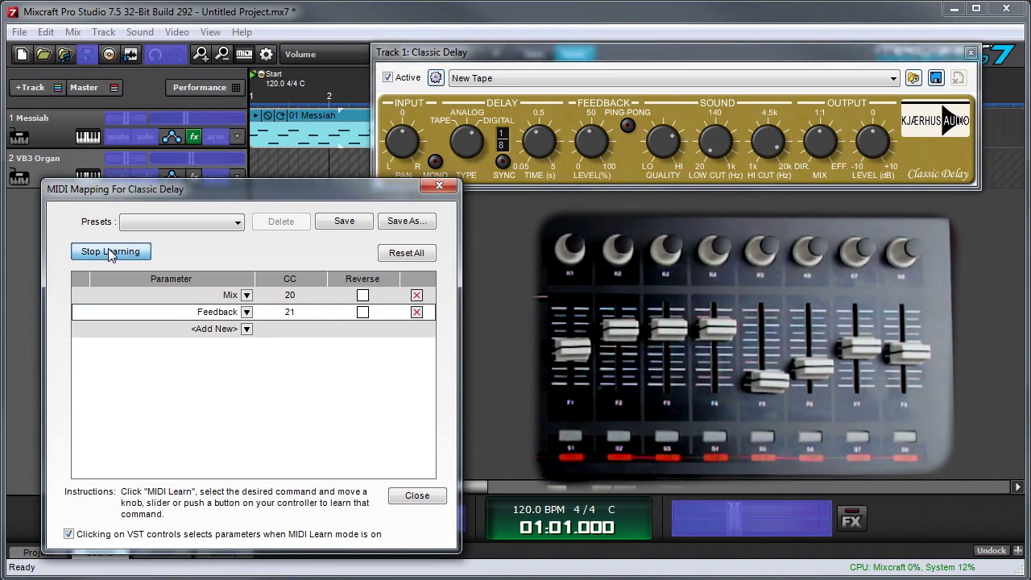
pyautogui.click(434, 191)
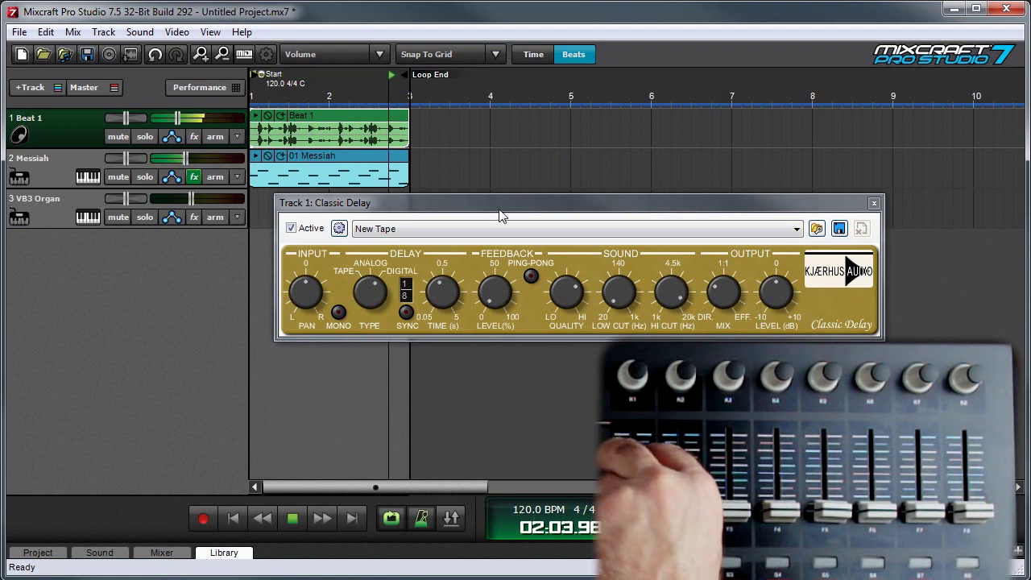
# Step: Raise the Messiah track's volume fader to about -1.4 dB
pyautogui.moveTo(186, 156); pyautogui.dragTo(213, 155)
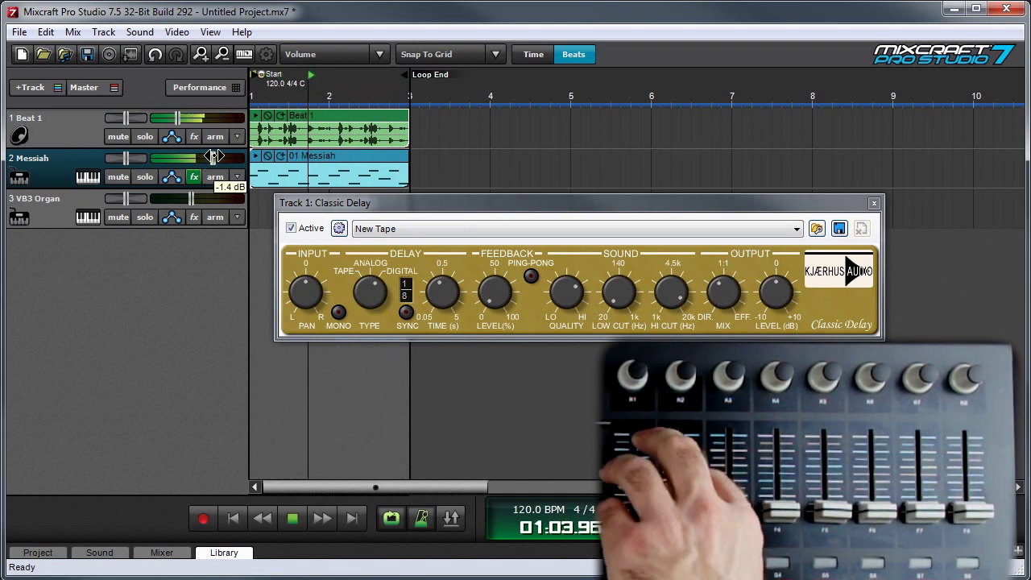